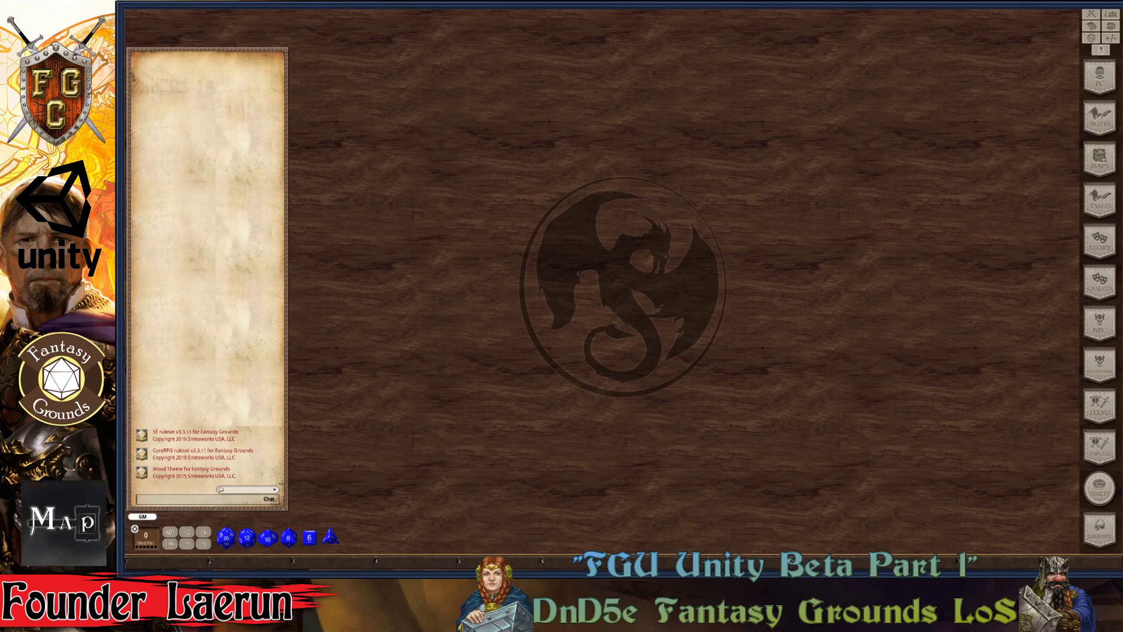
Switch the hotbar to its C-1… slot bank and the chat entry to Story mode
{"action": "key", "text": "ctrl"}
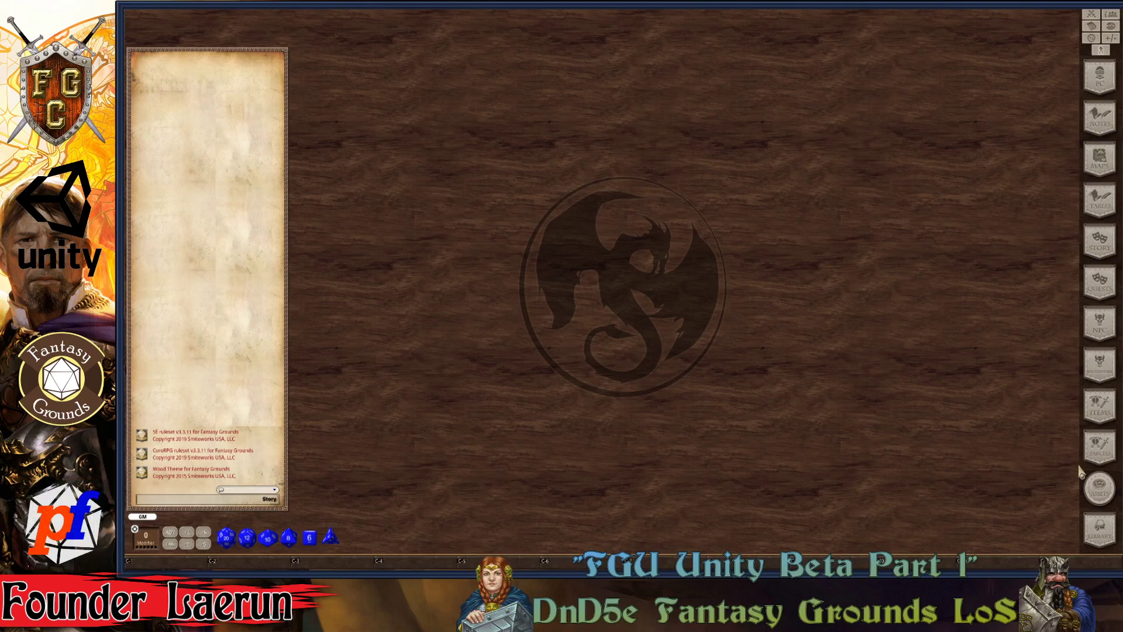
Open the Assets browser on its Images tab and scroll through the installed image packs
{"action": "left_click", "coordinate": [1099, 488]}
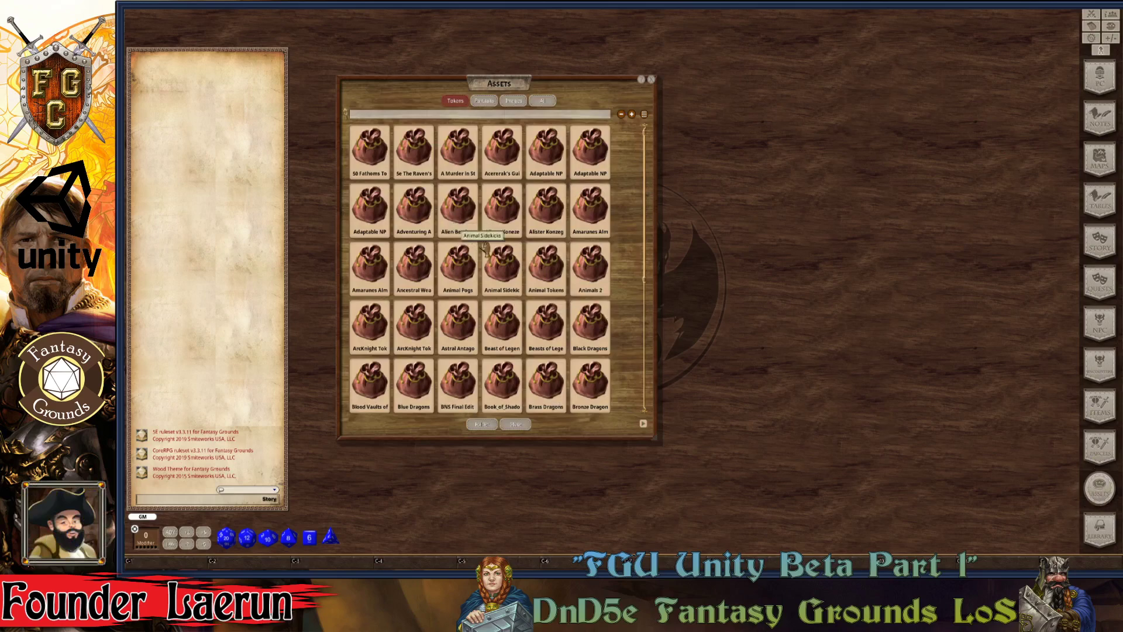
{"action": "left_click", "coordinate": [517, 104]}
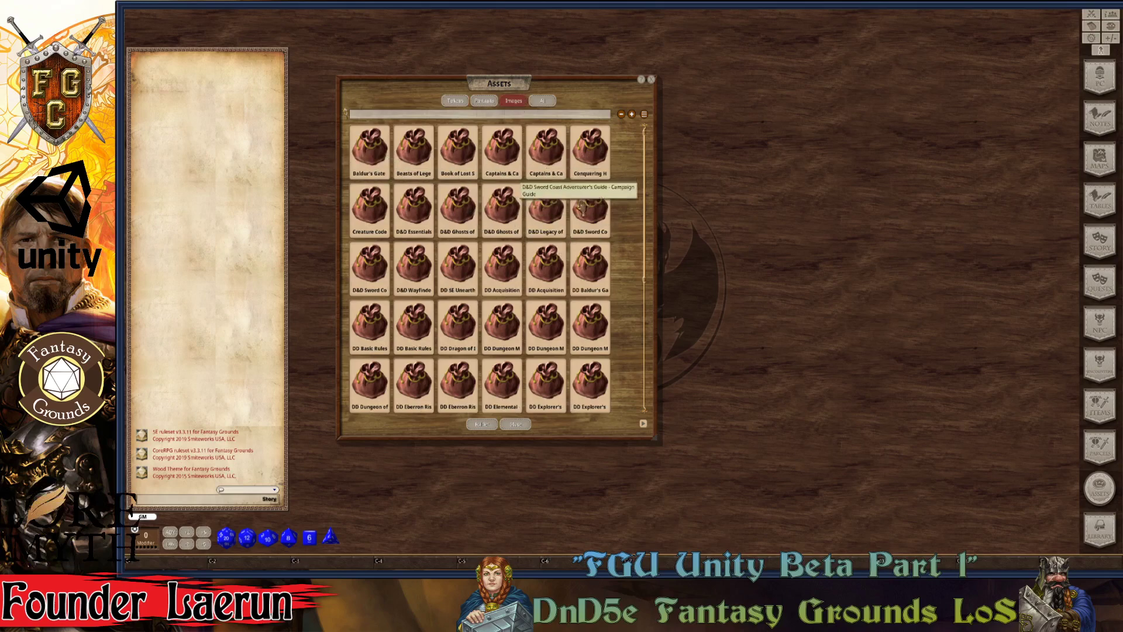
{"action": "scroll", "coordinate": [580, 205], "scroll_direction": "down", "scroll_amount": 4}
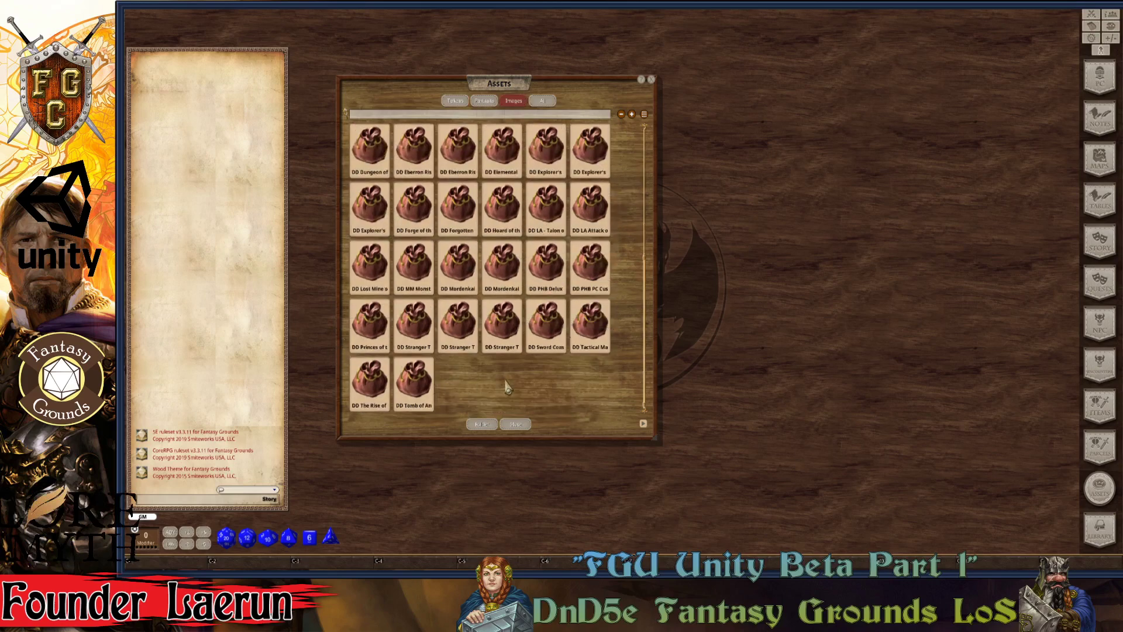
{"action": "scroll", "coordinate": [506, 386], "scroll_direction": "up", "scroll_amount": 4}
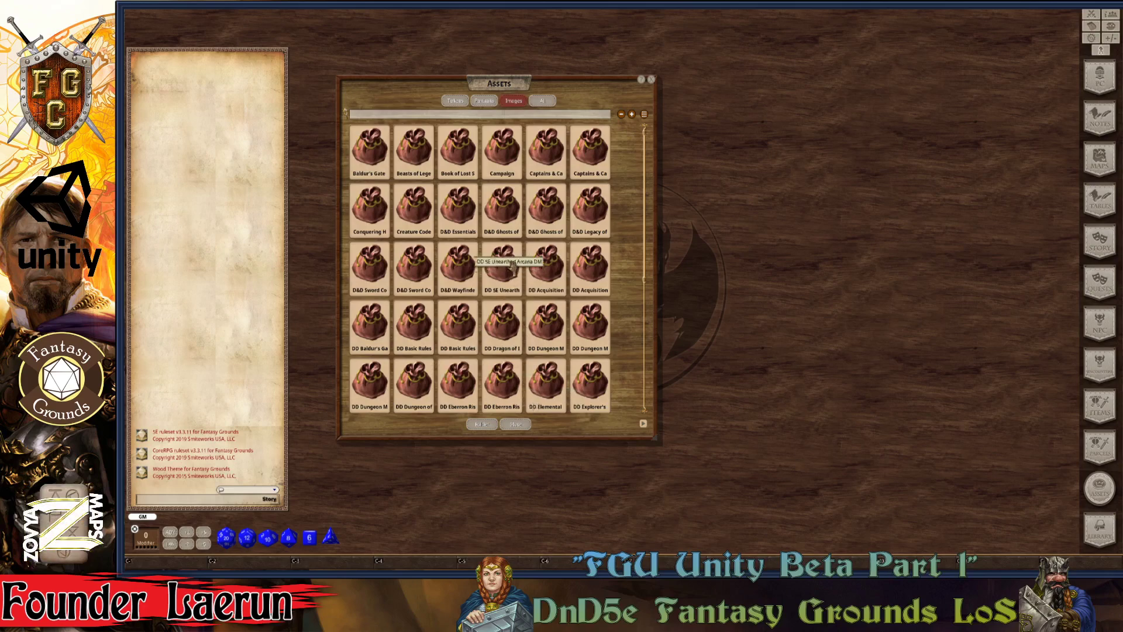
Browse into the Campaign image folder's Ship subfolder of deck and sea maps
{"action": "left_click", "coordinate": [498, 155]}
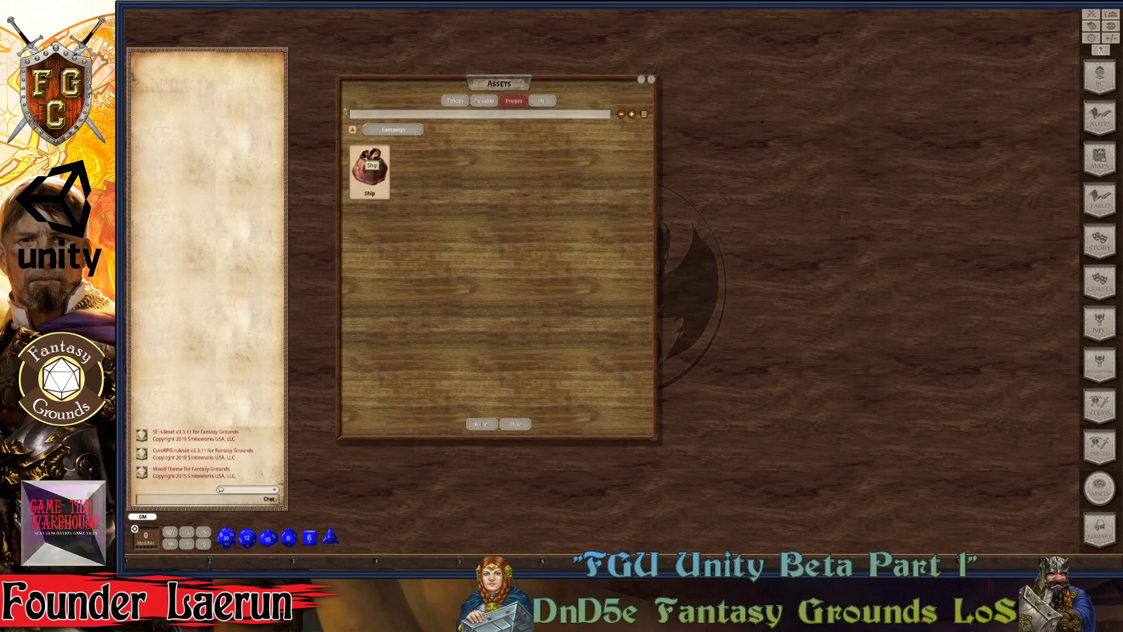
{"action": "left_click", "coordinate": [370, 170]}
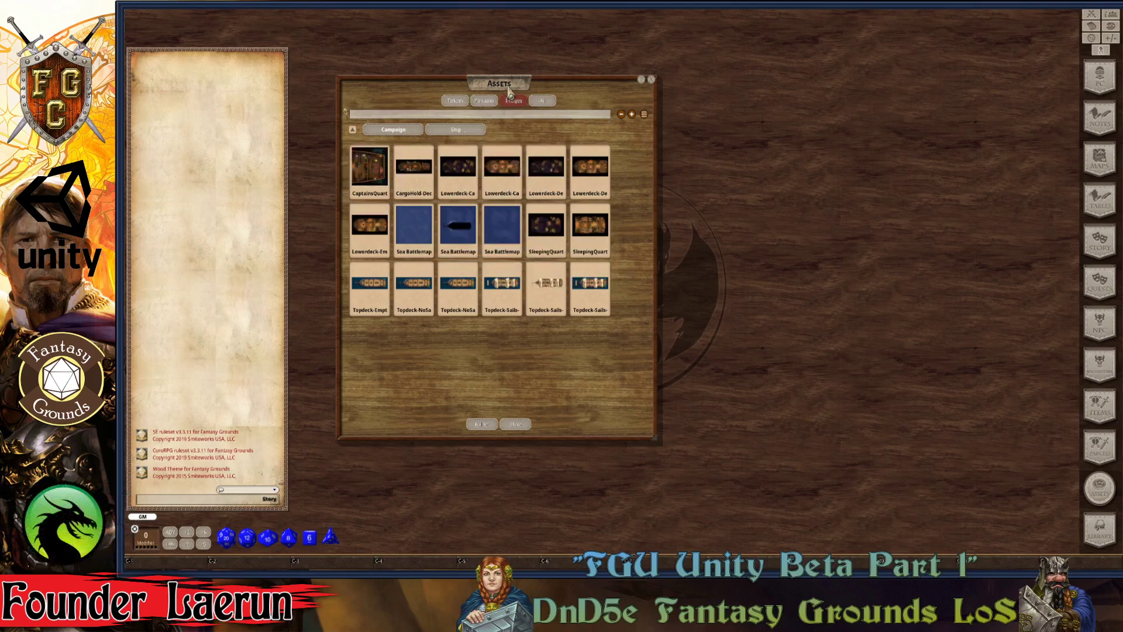
Open the campaign's Images & Maps list beside the Assets browser
{"action": "left_click_drag", "start_coordinate": [509, 91], "coordinate": [468, 67]}
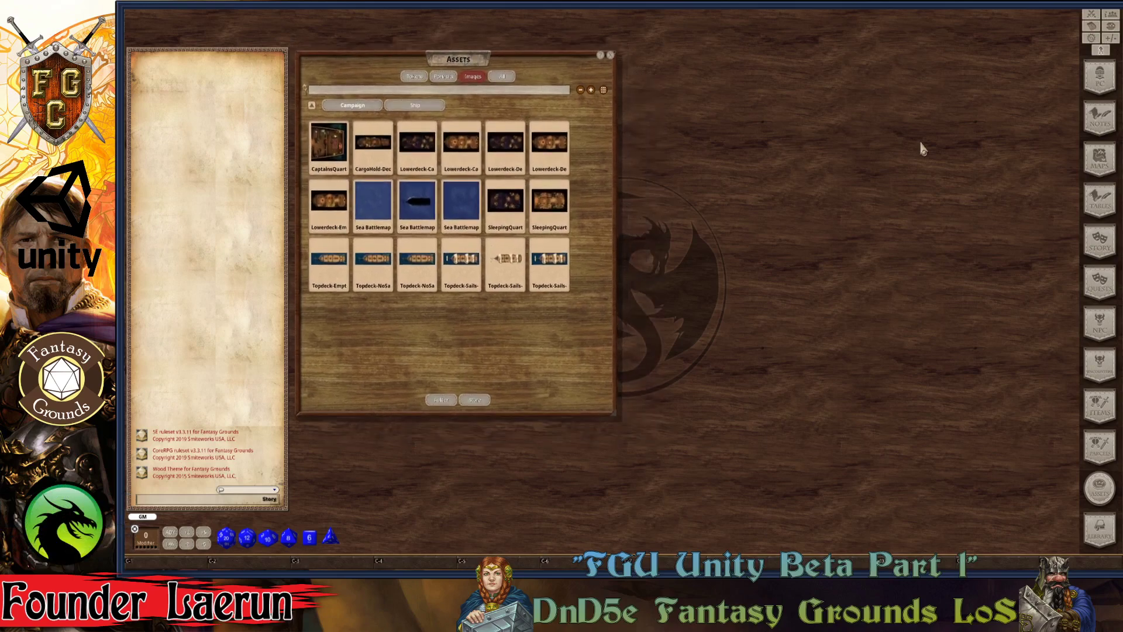
{"action": "left_click", "coordinate": [1104, 166]}
{"action": "left_click_drag", "start_coordinate": [653, 211], "coordinate": [818, 92]}
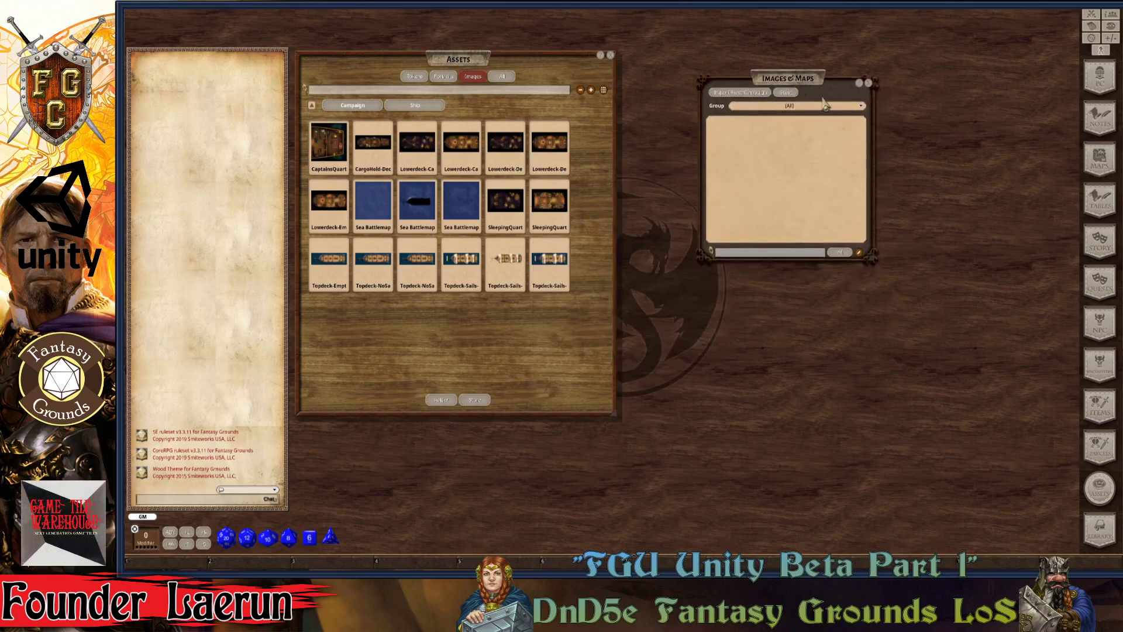
Create a 'Pirate Ship' map group and filter the list to it
{"action": "left_click", "coordinate": [853, 105]}
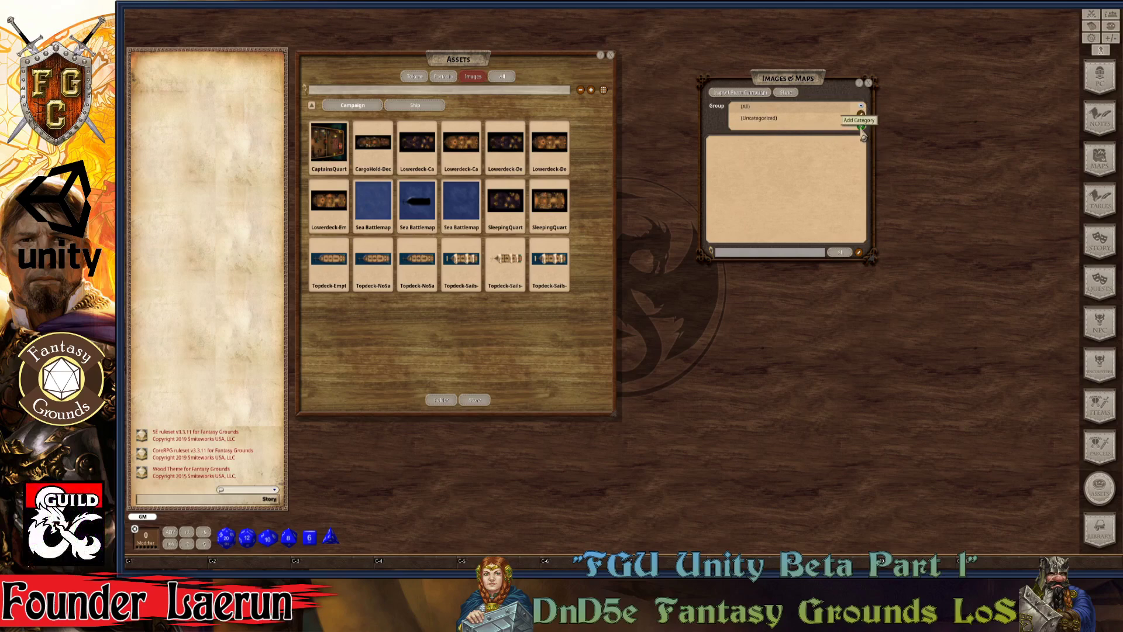
{"action": "left_click", "coordinate": [861, 125]}
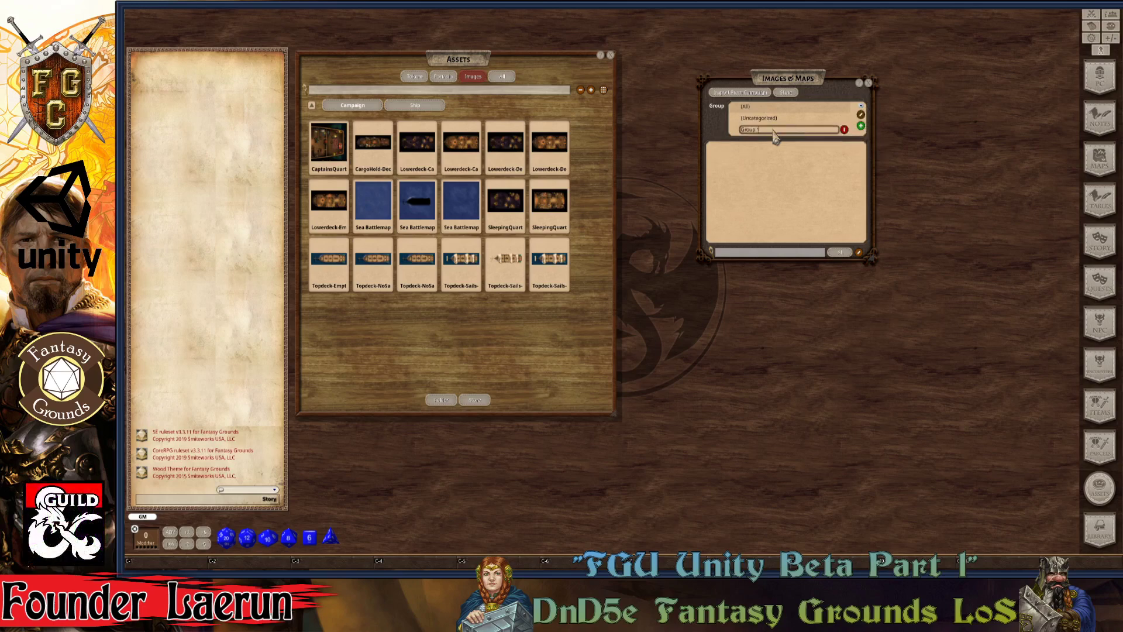
{"action": "type", "text": "Gr"}
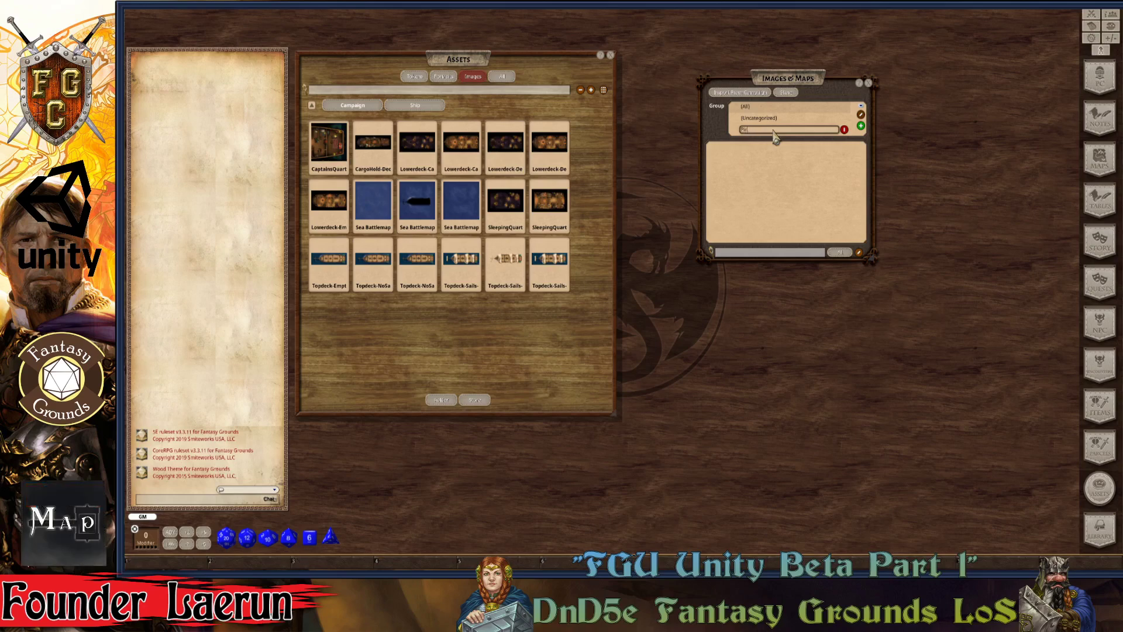
{"action": "type", "text": "Sh"}
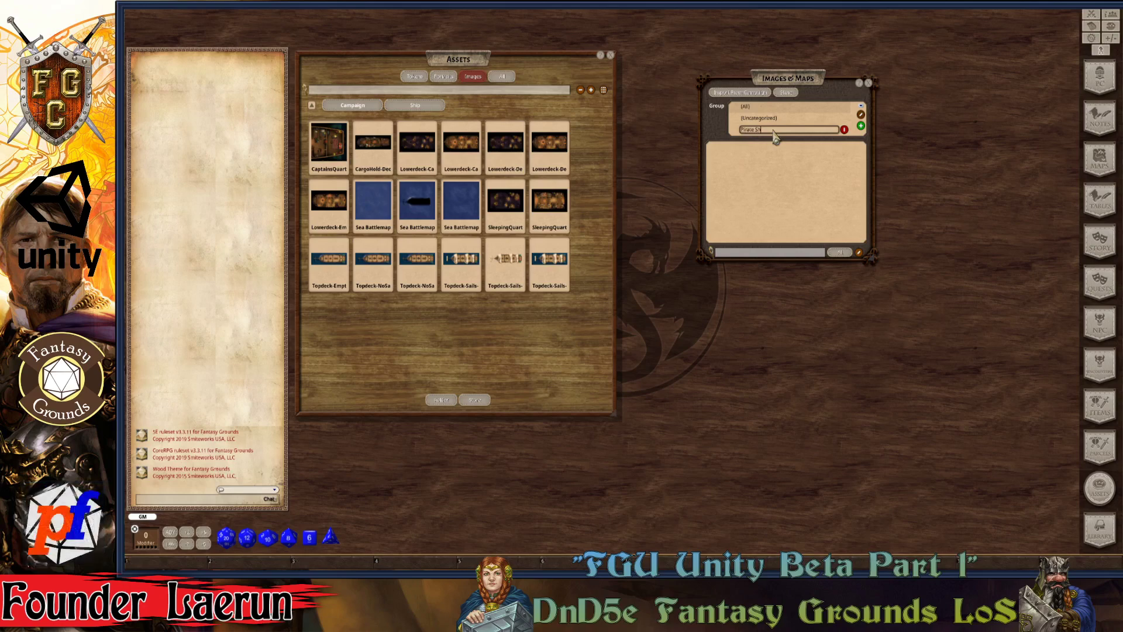
{"action": "type", "text": "ip"}
{"action": "left_click", "coordinate": [860, 115]}
{"action": "left_click", "coordinate": [755, 129]}
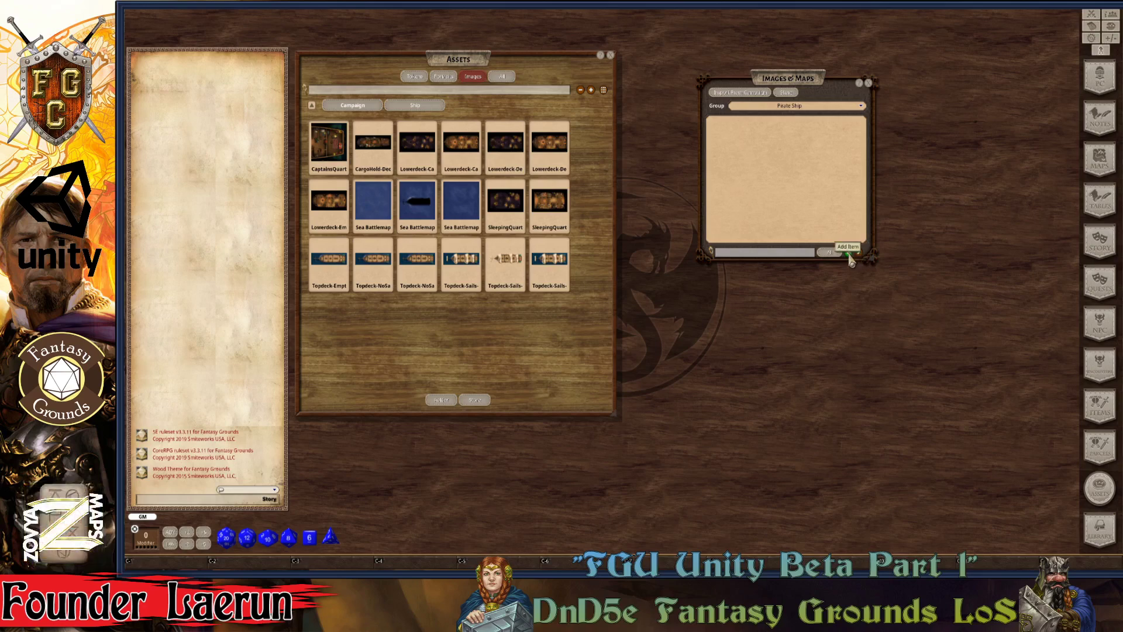
Add a new image to the Pirate Ship group, enlarge its window, and close the list
{"action": "left_click", "coordinate": [849, 255]}
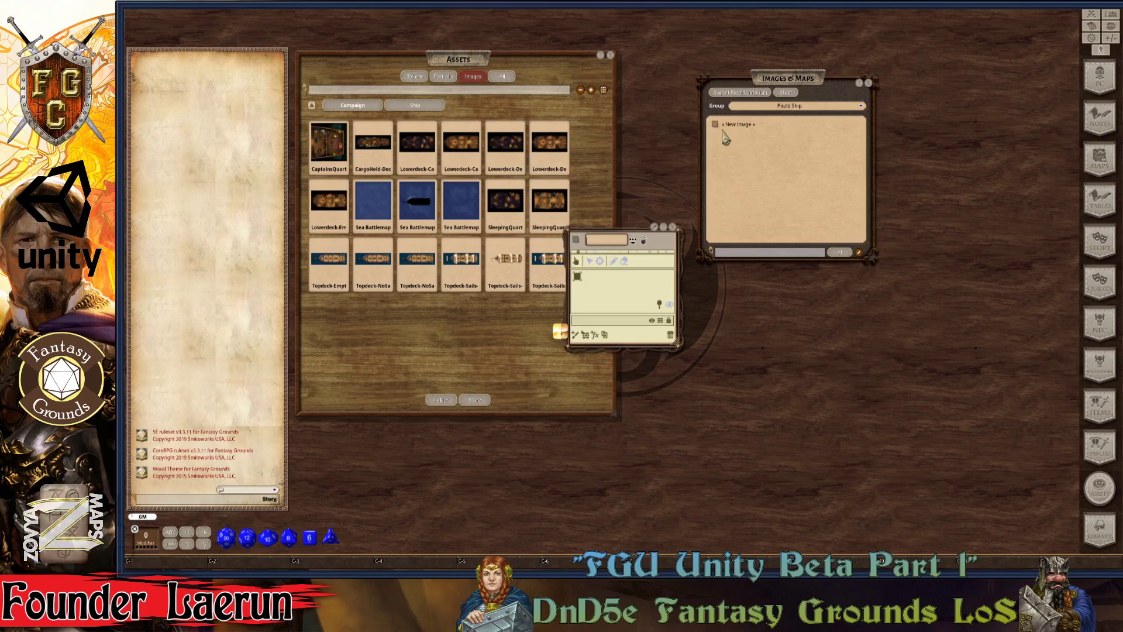
{"action": "left_click_drag", "start_coordinate": [658, 252], "coordinate": [734, 86]}
{"action": "left_click_drag", "start_coordinate": [750, 178], "coordinate": [1031, 487]}
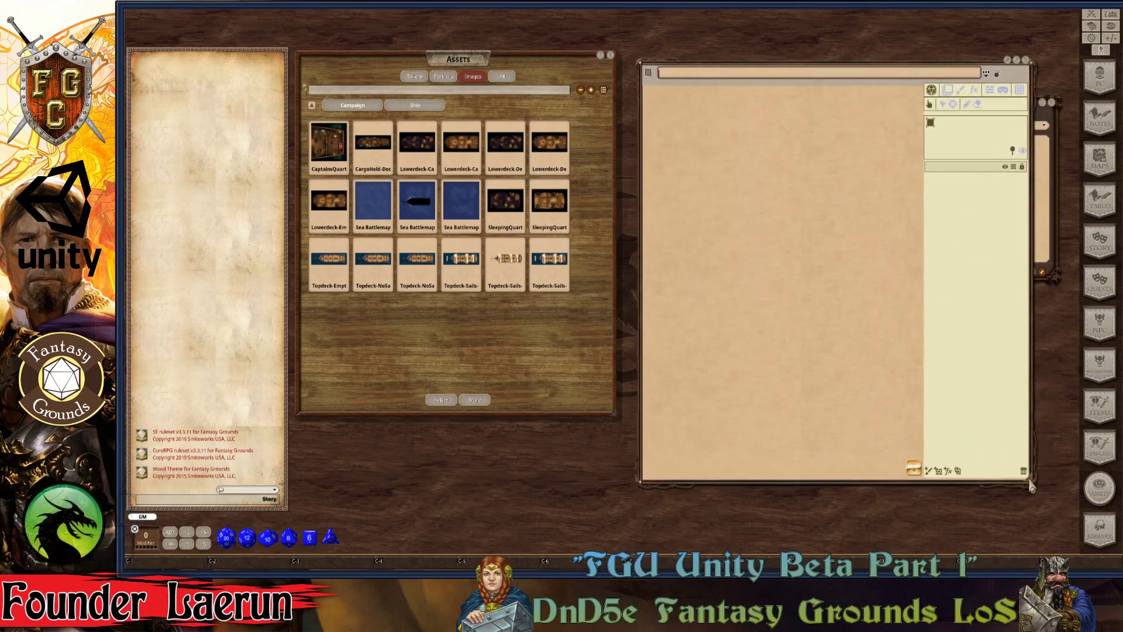
{"action": "left_click", "coordinate": [1054, 205]}
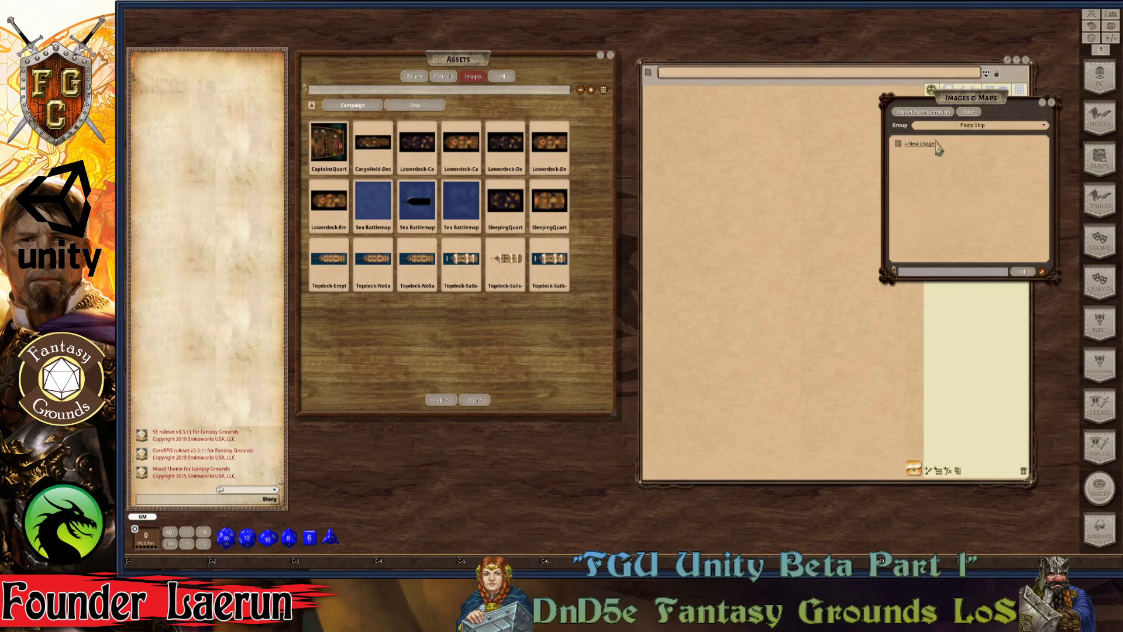
{"action": "left_click", "coordinate": [1051, 103]}
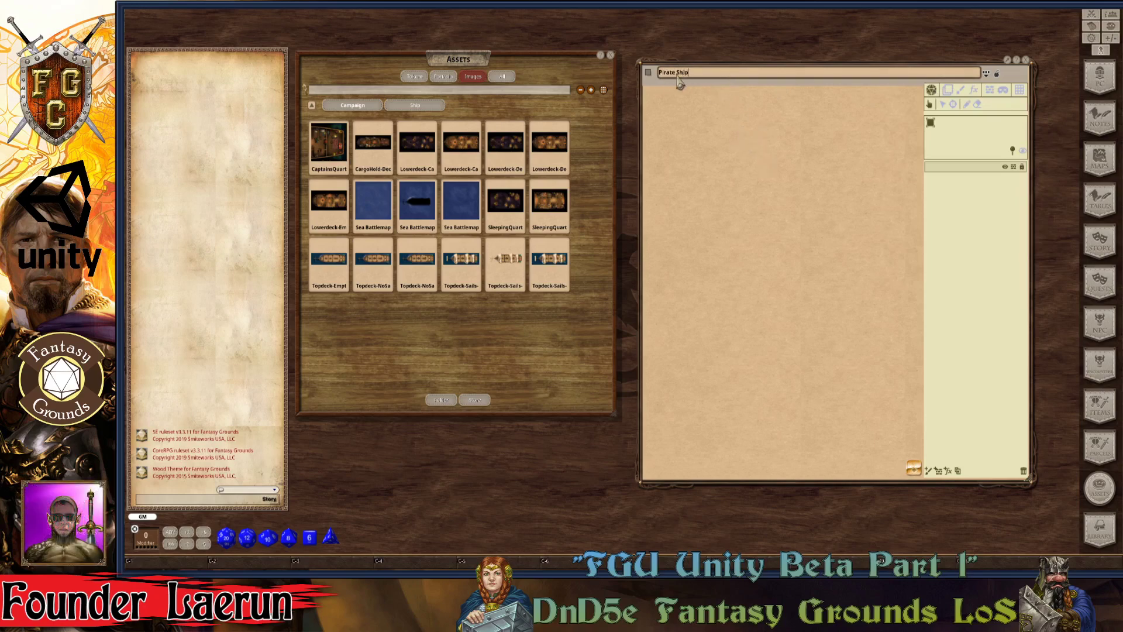
Replace the image's default unidentified name with 'Galley'
{"action": "left_click", "coordinate": [996, 74]}
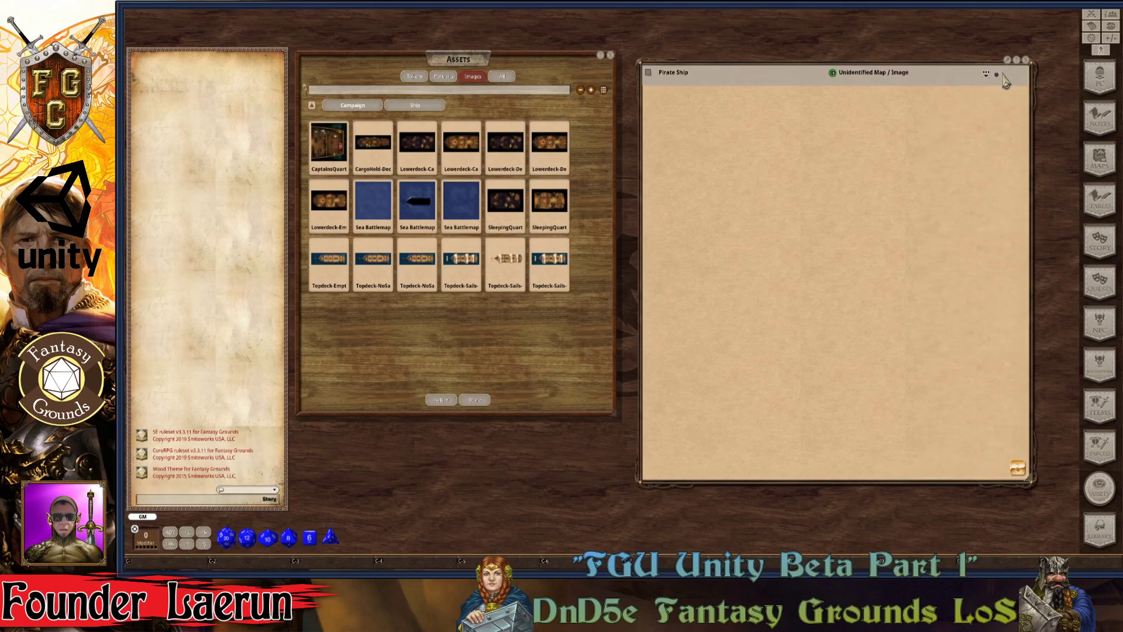
{"action": "left_click", "coordinate": [996, 74]}
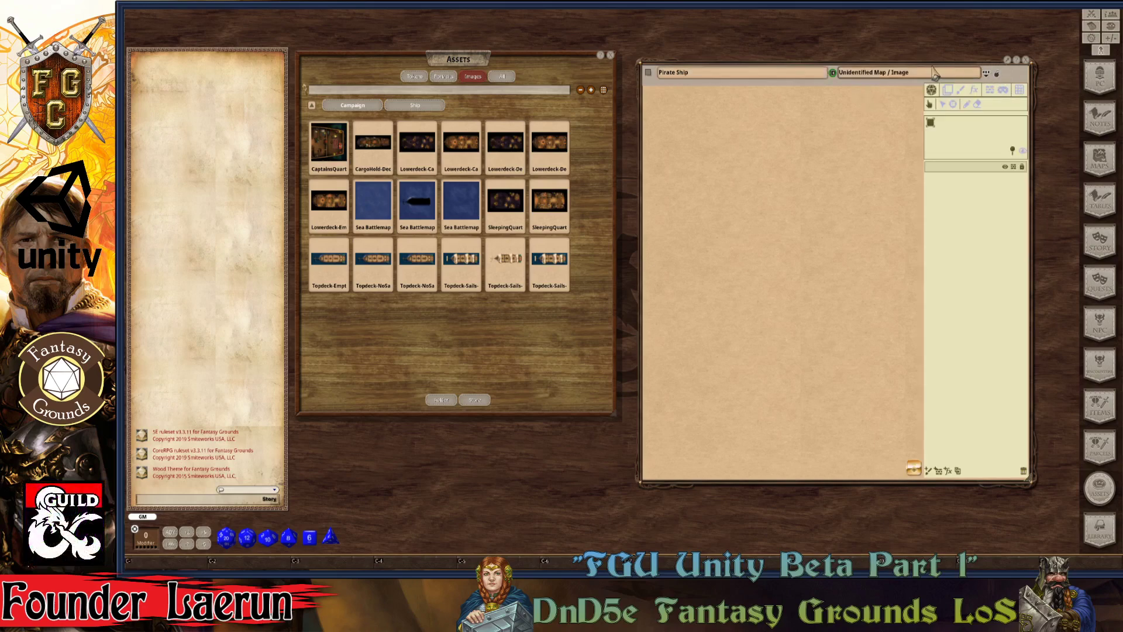
{"action": "left_click", "coordinate": [974, 73]}
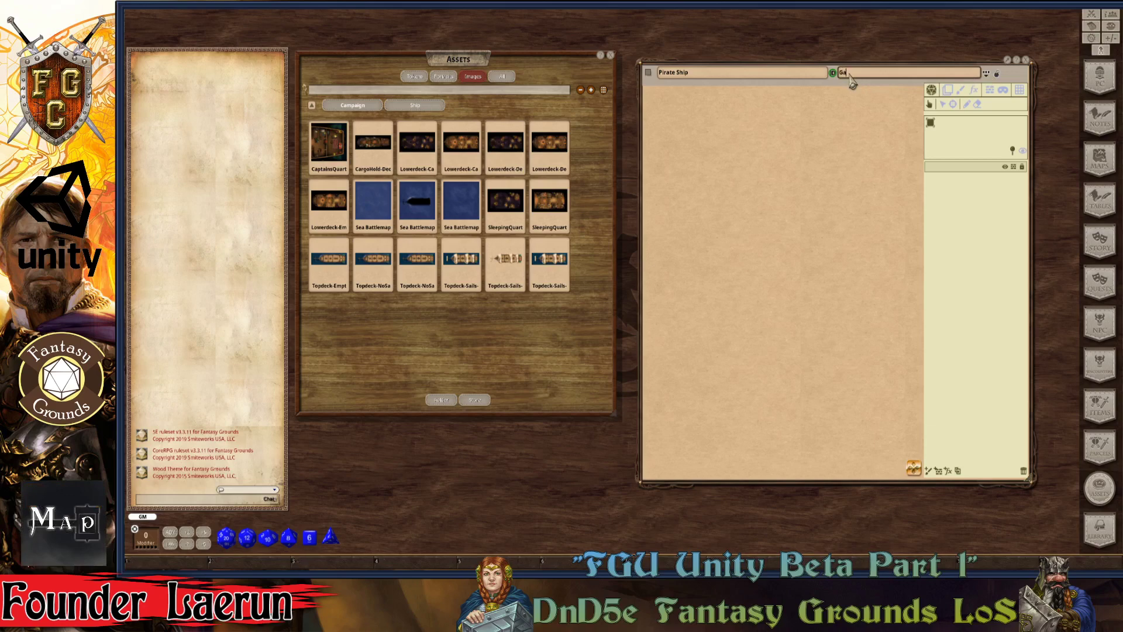
{"action": "type", "text": "Galley"}
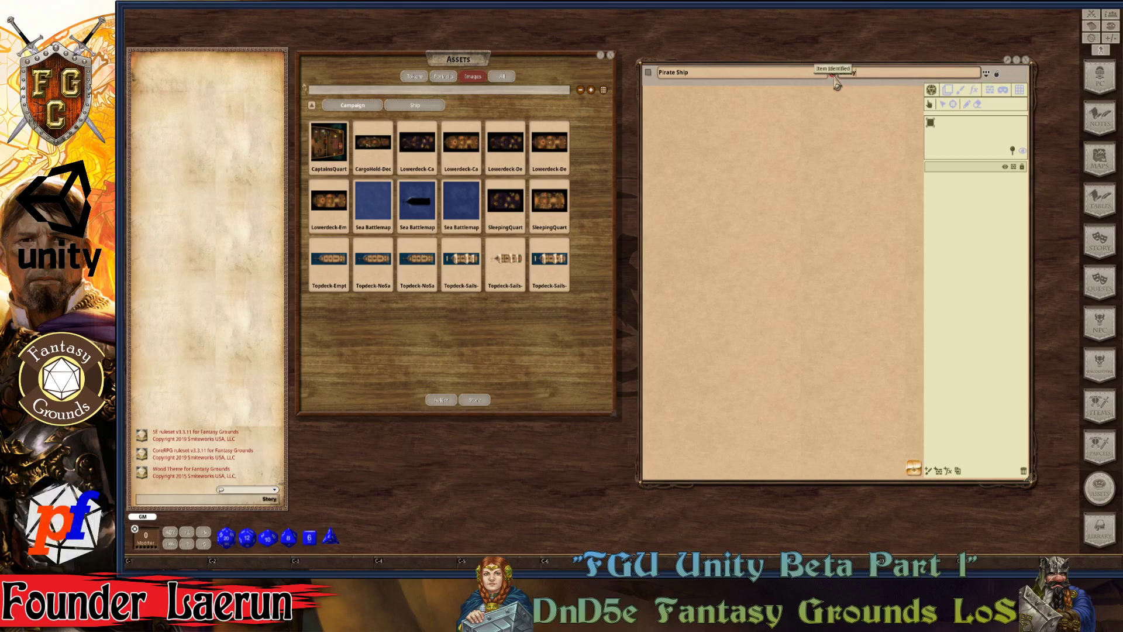
Rename the image to 'Map, Pirate Ship' and show its image layer controls
{"action": "left_click", "coordinate": [662, 76]}
{"action": "type", "text": "Map,"}
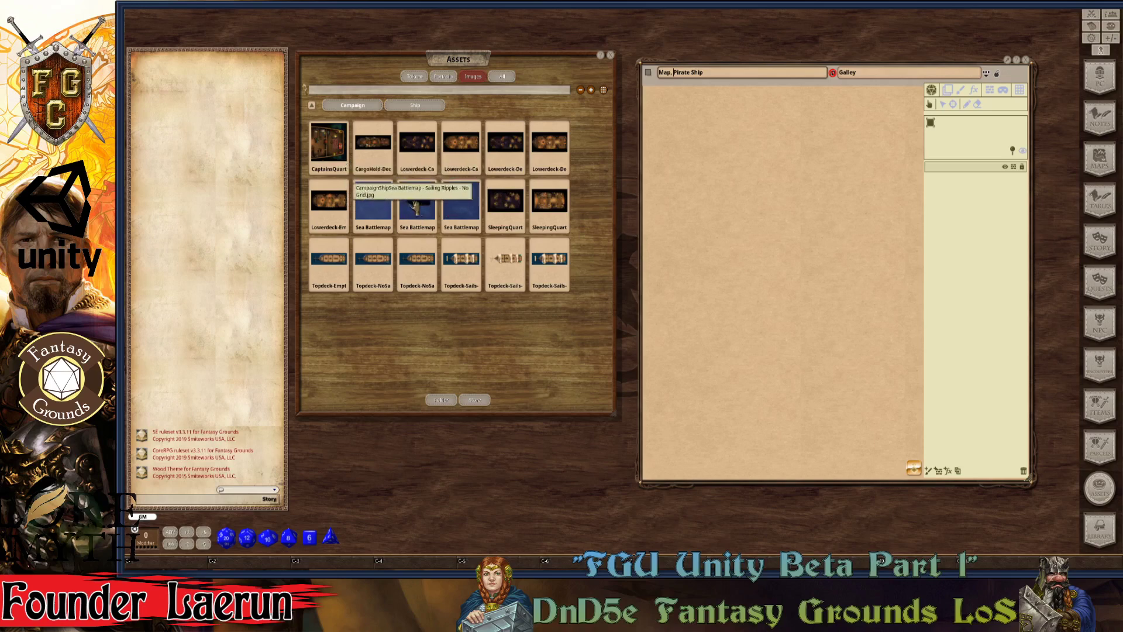
{"action": "left_click", "coordinate": [948, 91]}
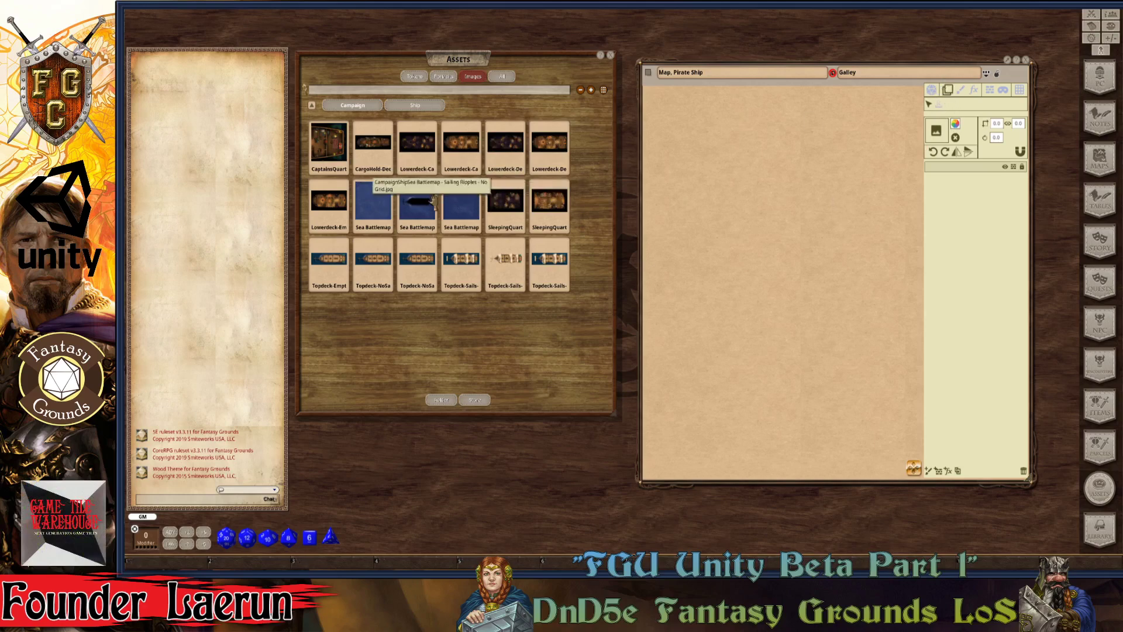
Drop the Sea Battlemap image onto the Pirate Ship map and move the Assets browser aside
{"action": "left_click_drag", "start_coordinate": [433, 200], "coordinate": [766, 246]}
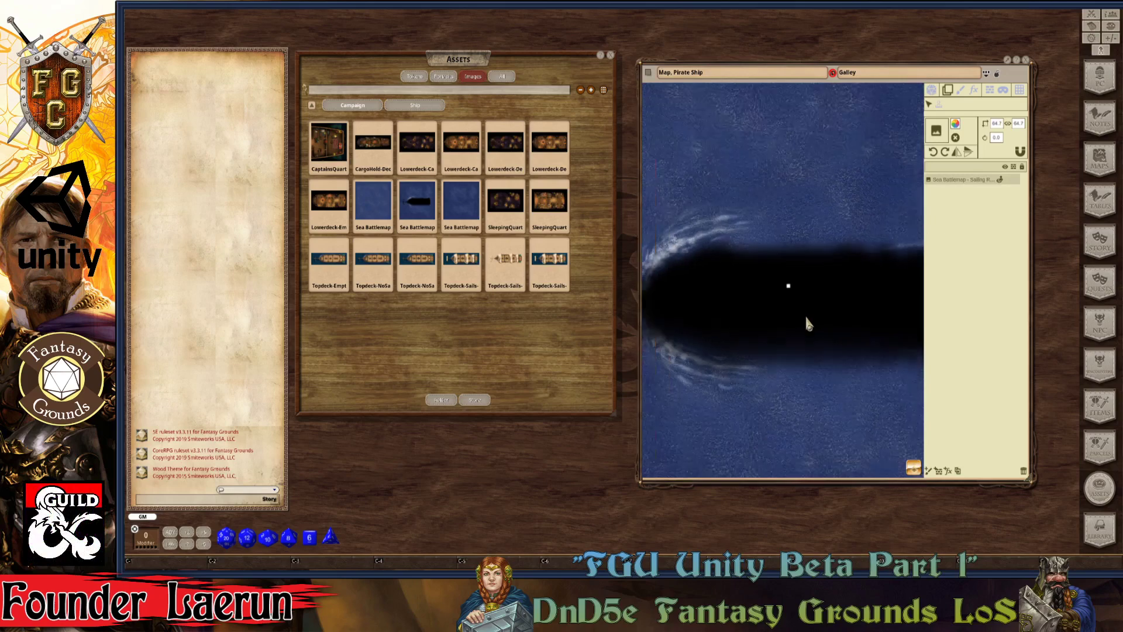
{"action": "scroll", "coordinate": [804, 315], "scroll_direction": "down", "scroll_amount": 4}
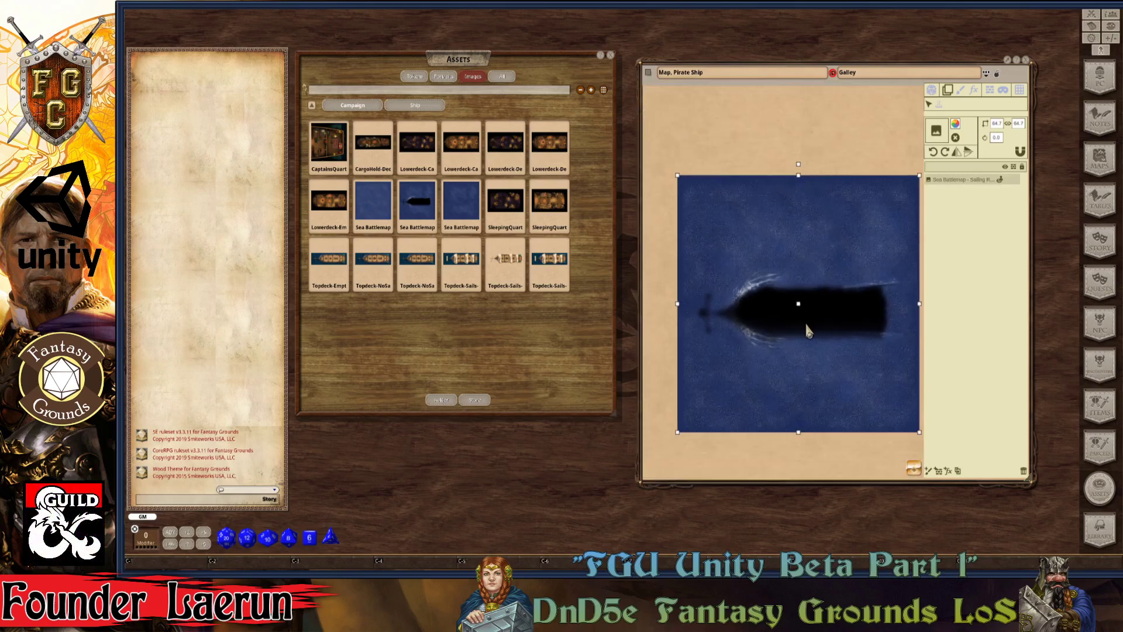
{"action": "scroll", "coordinate": [819, 368], "scroll_direction": "up", "scroll_amount": 1}
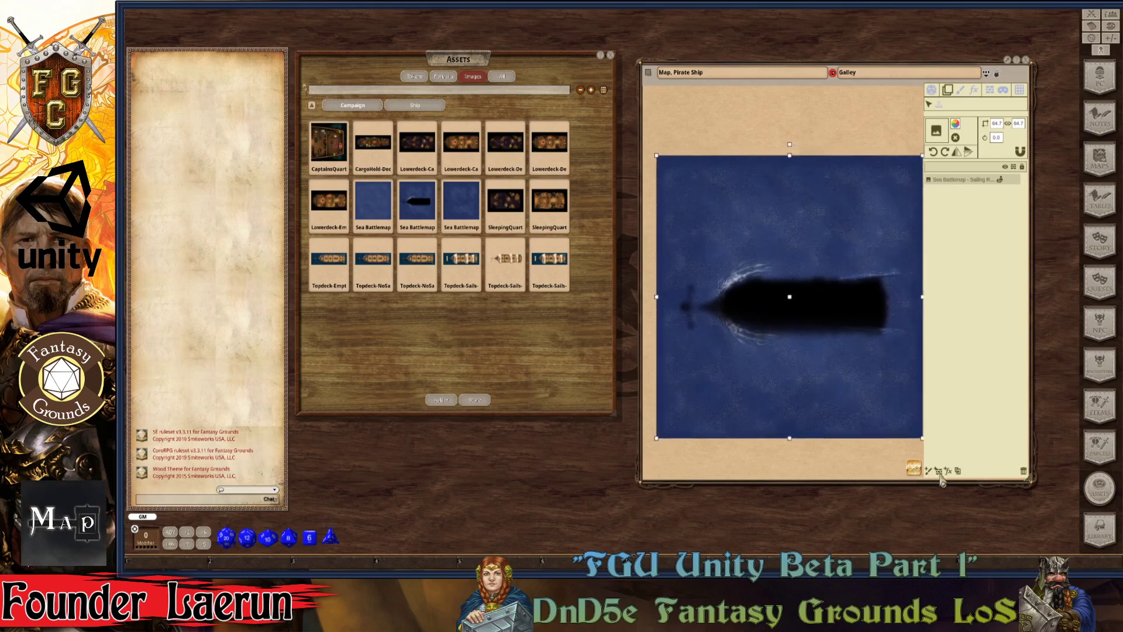
{"action": "left_click_drag", "start_coordinate": [492, 65], "coordinate": [324, 70]}
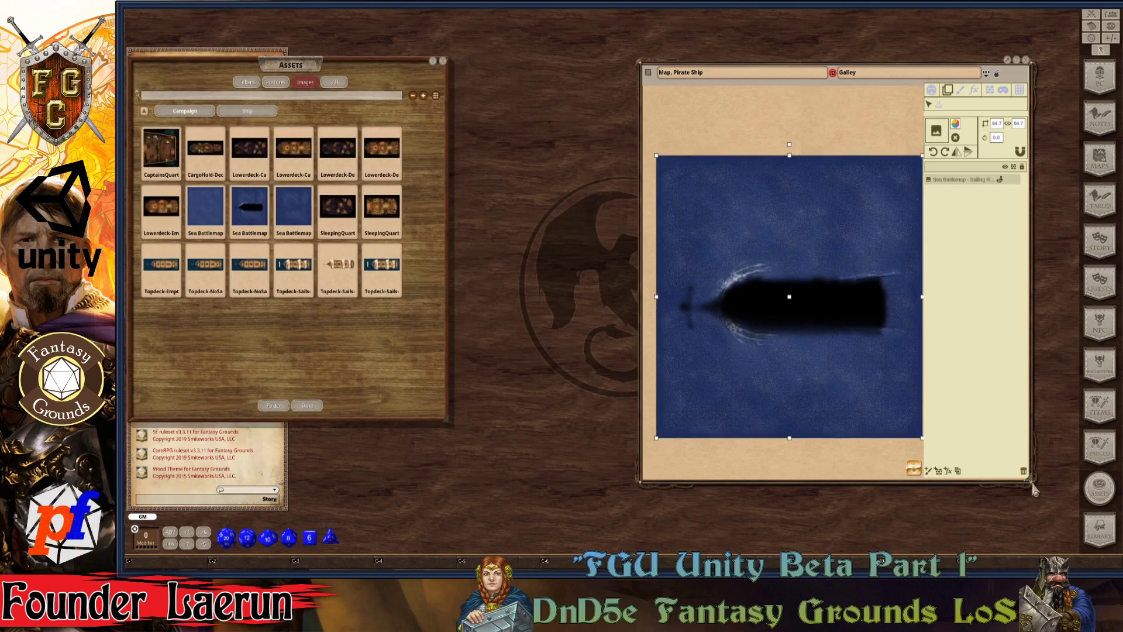
Reshape, raise and enlarge the Pirate Ship map window around the sea image
{"action": "left_click_drag", "start_coordinate": [1030, 481], "coordinate": [1073, 407]}
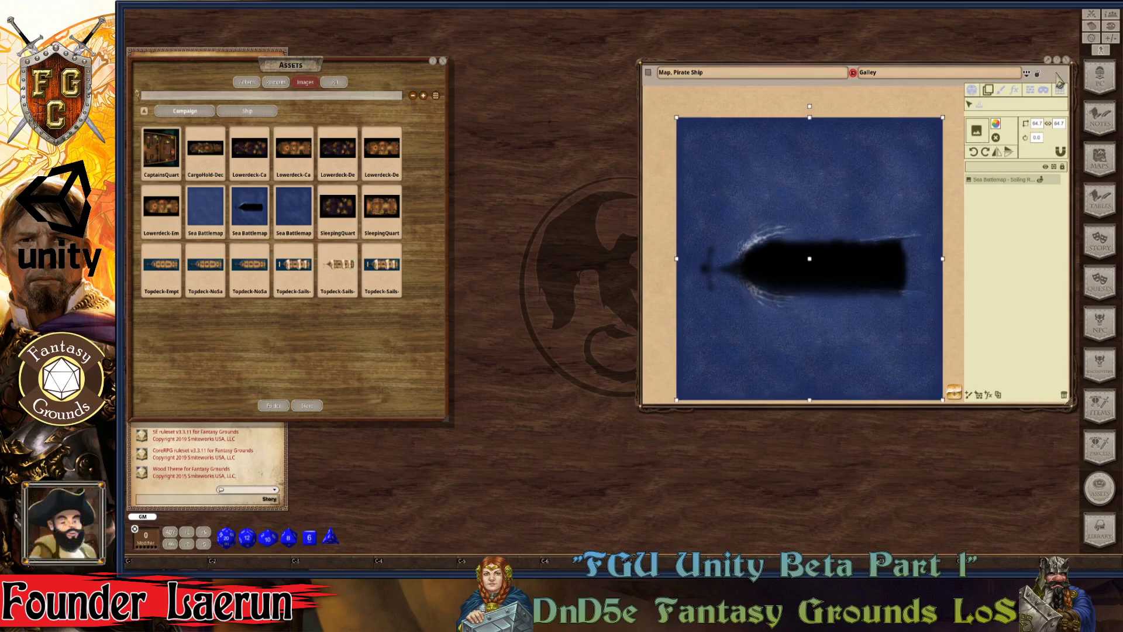
{"action": "left_click_drag", "start_coordinate": [1060, 79], "coordinate": [895, 34]}
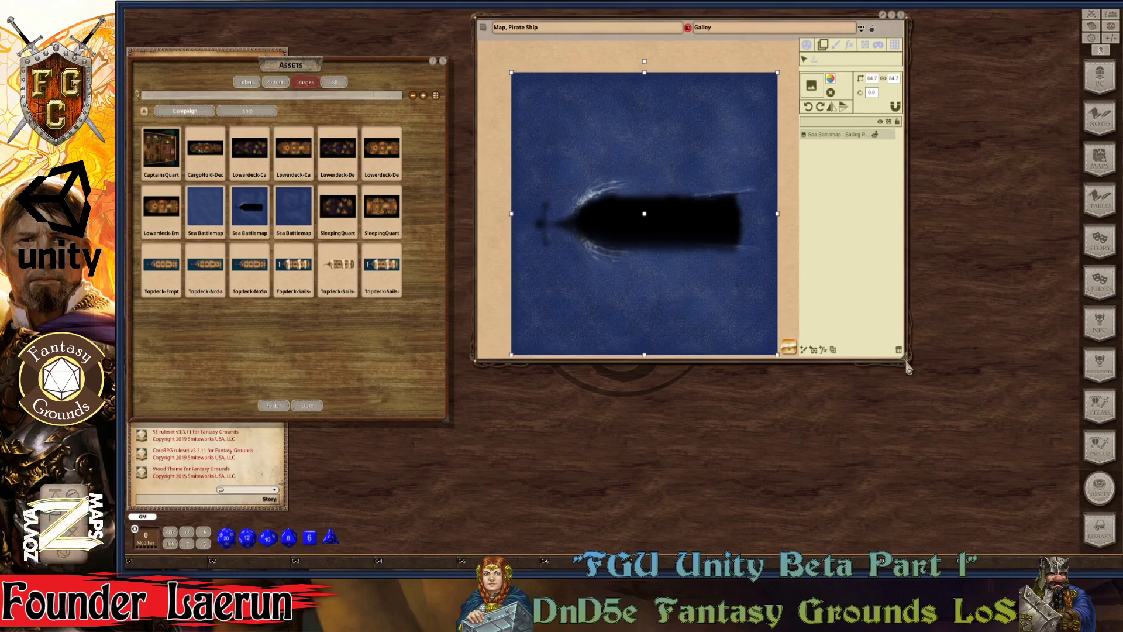
{"action": "left_click_drag", "start_coordinate": [904, 358], "coordinate": [1076, 427]}
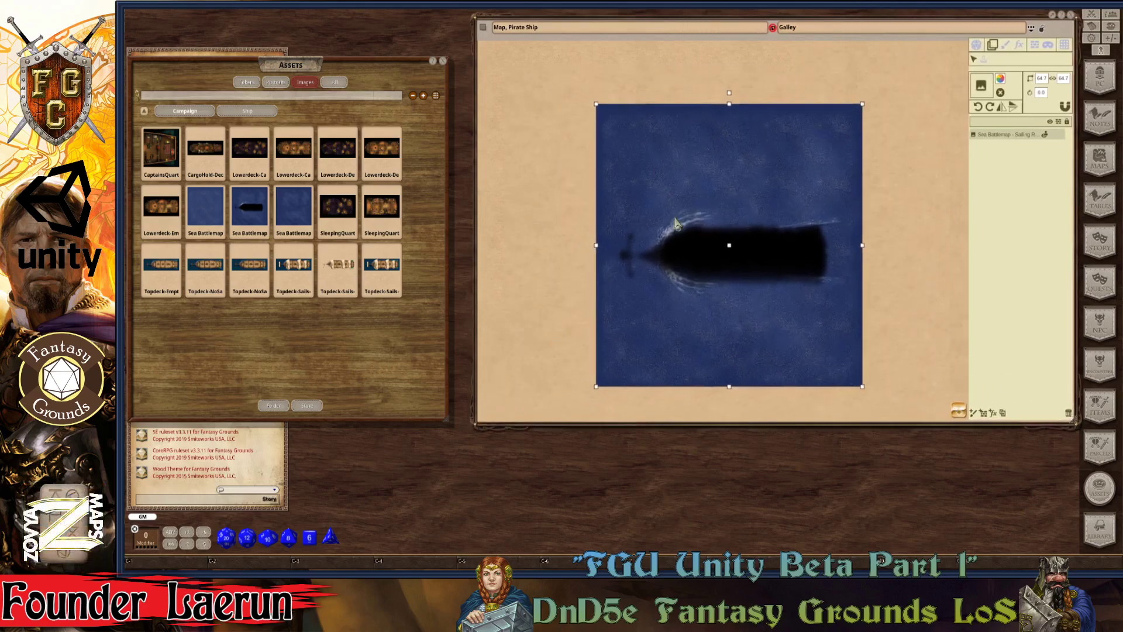
{"action": "key", "text": "ctrl"}
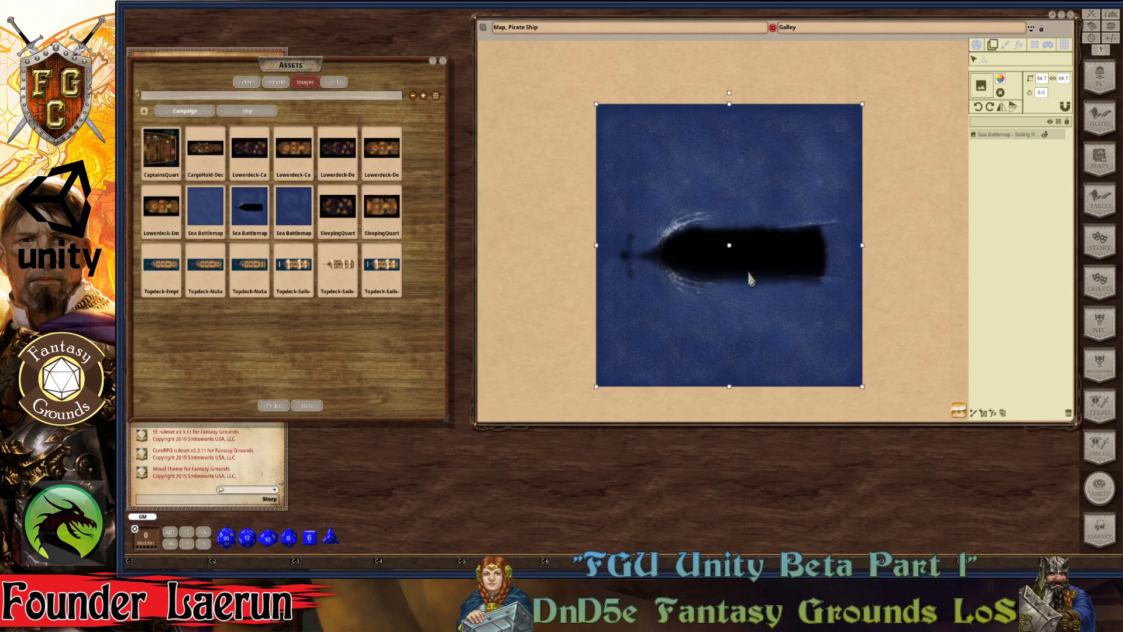
Lock the Sea Battlemap layer in the Layers panel
{"action": "left_click", "coordinate": [1063, 136]}
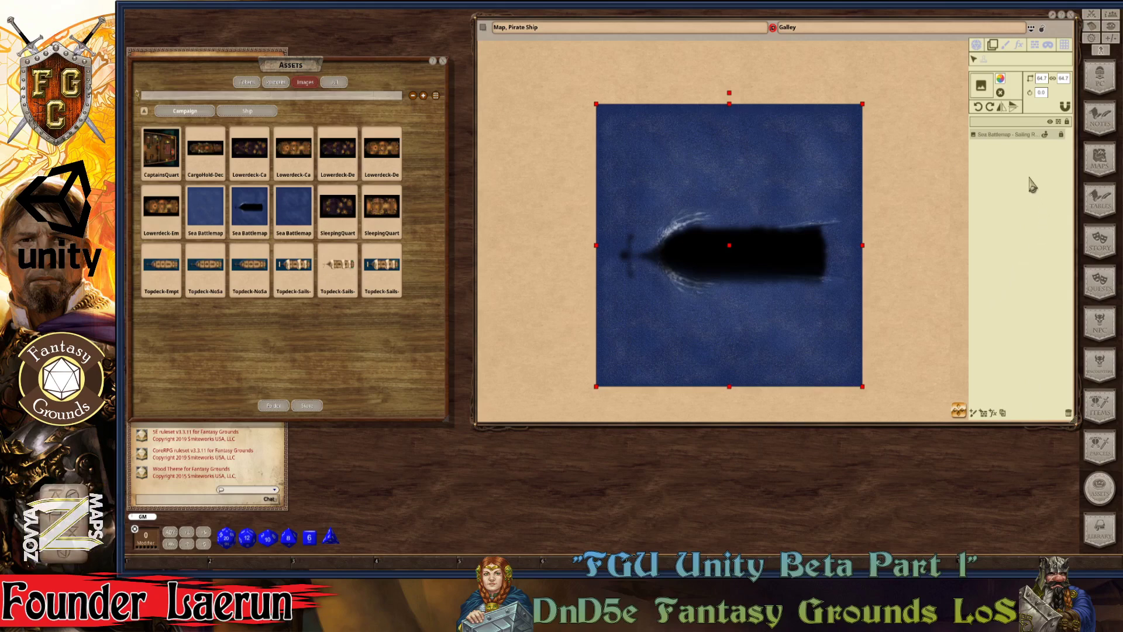
Add an effect layer to the map and set its FX type to water
{"action": "left_click", "coordinate": [1019, 47]}
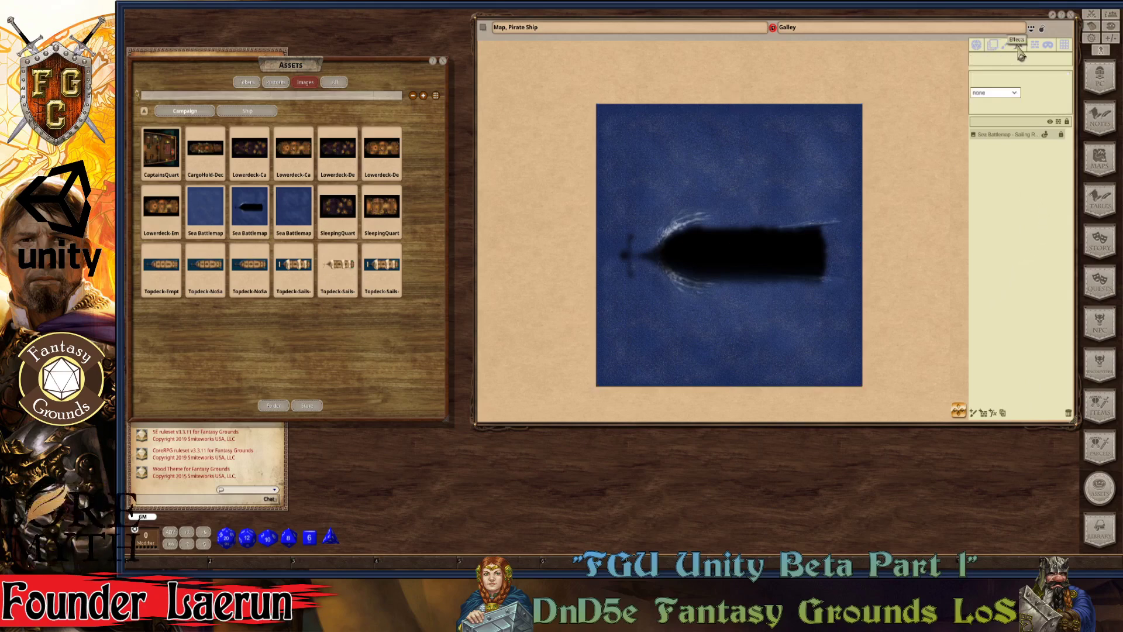
{"action": "left_click", "coordinate": [993, 45]}
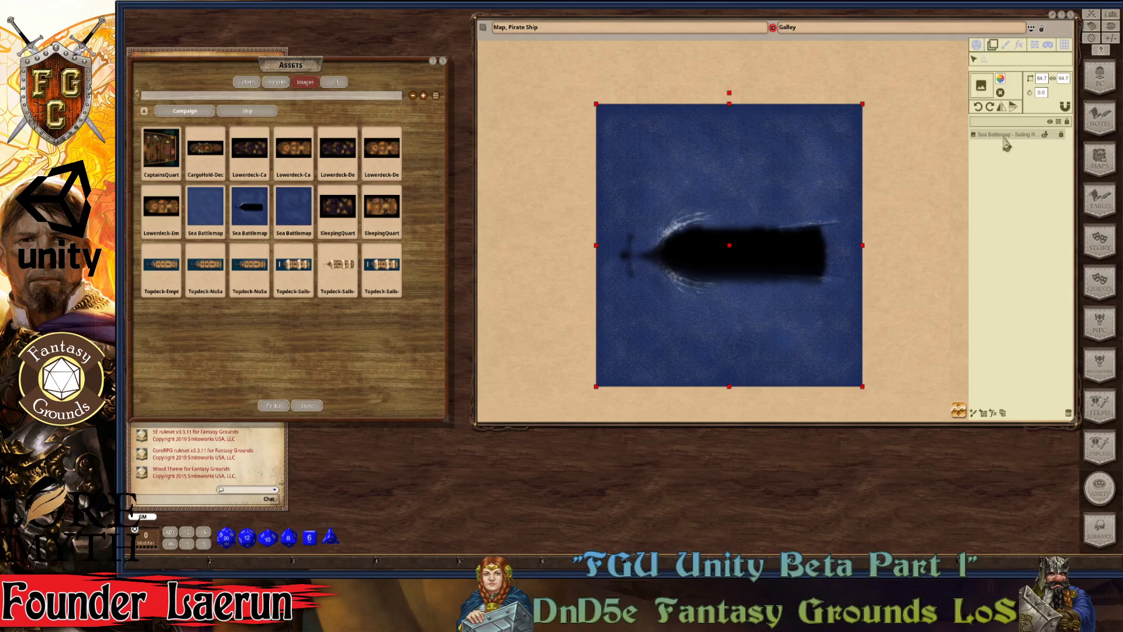
{"action": "left_click", "coordinate": [993, 413]}
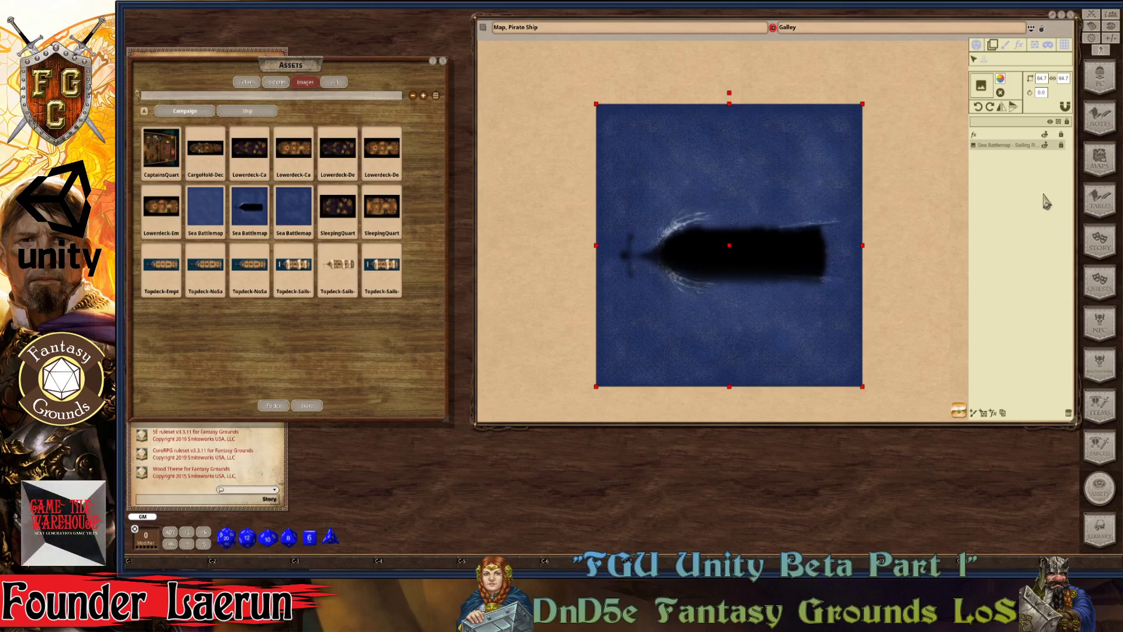
{"action": "left_click", "coordinate": [978, 142]}
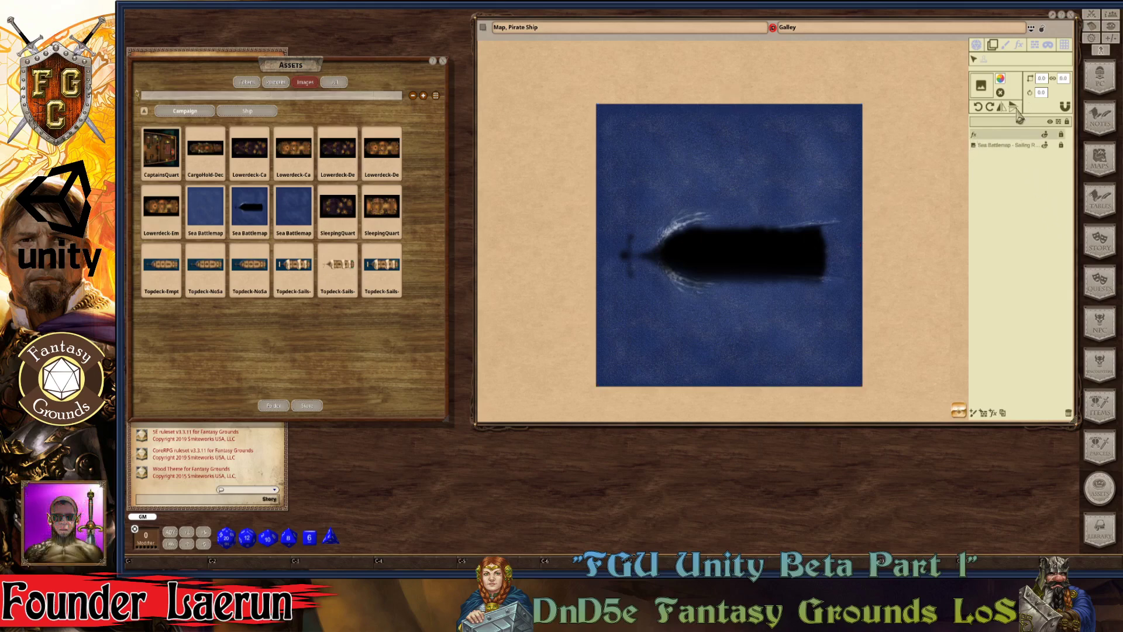
{"action": "left_click", "coordinate": [1019, 48]}
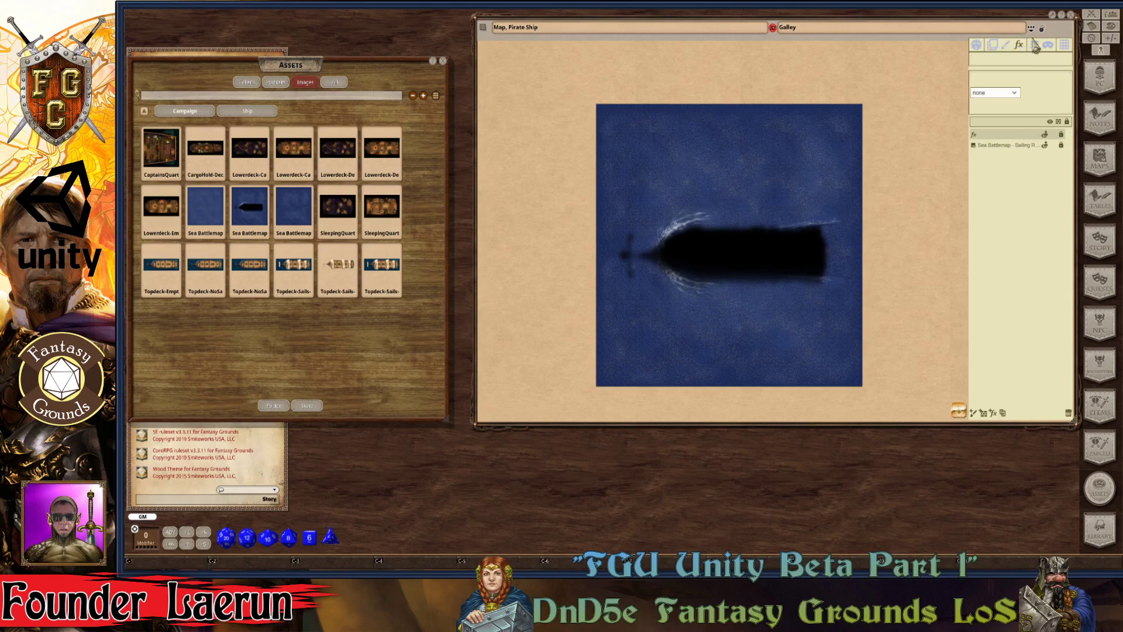
{"action": "left_click", "coordinate": [1015, 94]}
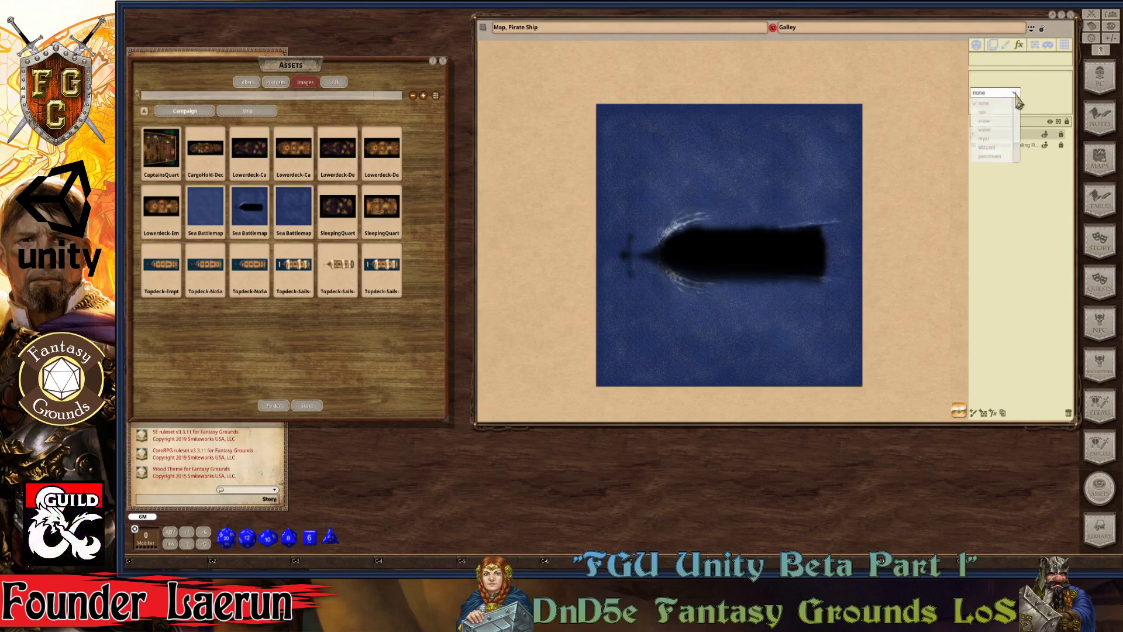
{"action": "left_click", "coordinate": [986, 129]}
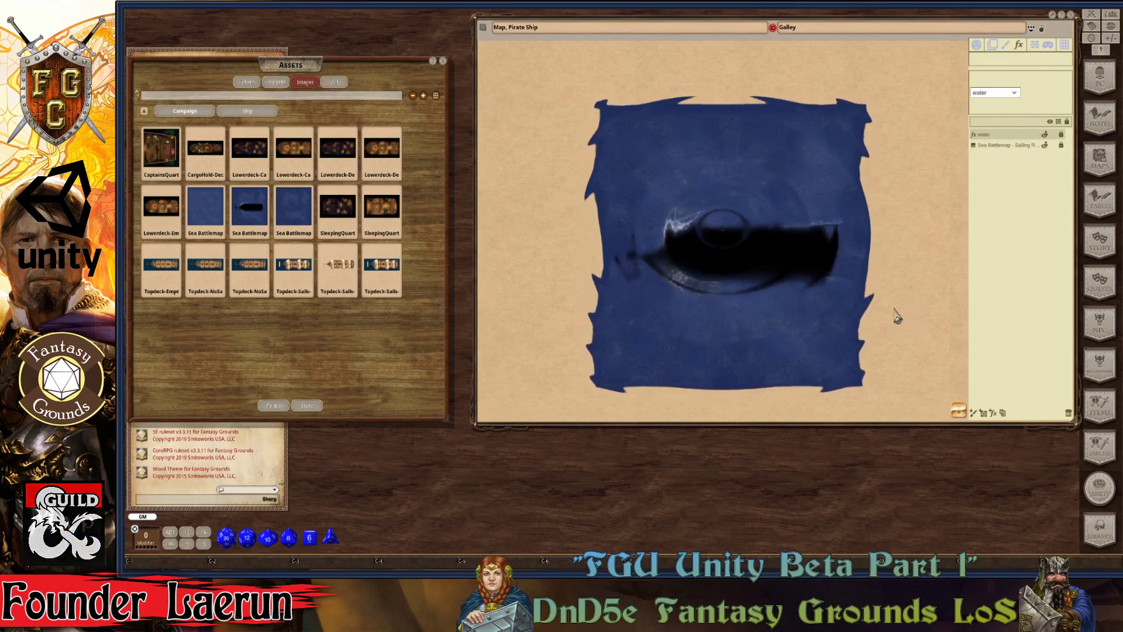
Zoom the Pirate Ship map in until the ship silhouette and surrounding water fill the view
{"action": "scroll", "coordinate": [895, 315], "scroll_direction": "up", "scroll_amount": 3}
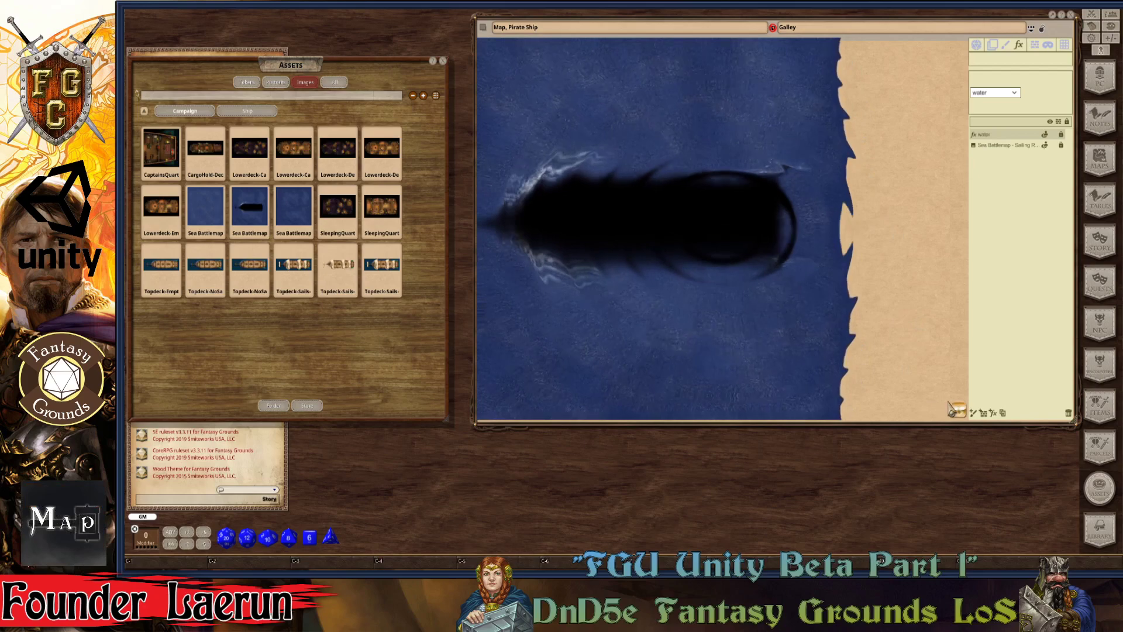
{"action": "scroll", "coordinate": [808, 368], "scroll_direction": "down", "scroll_amount": 2}
{"action": "scroll", "coordinate": [795, 336], "scroll_direction": "up", "scroll_amount": 3}
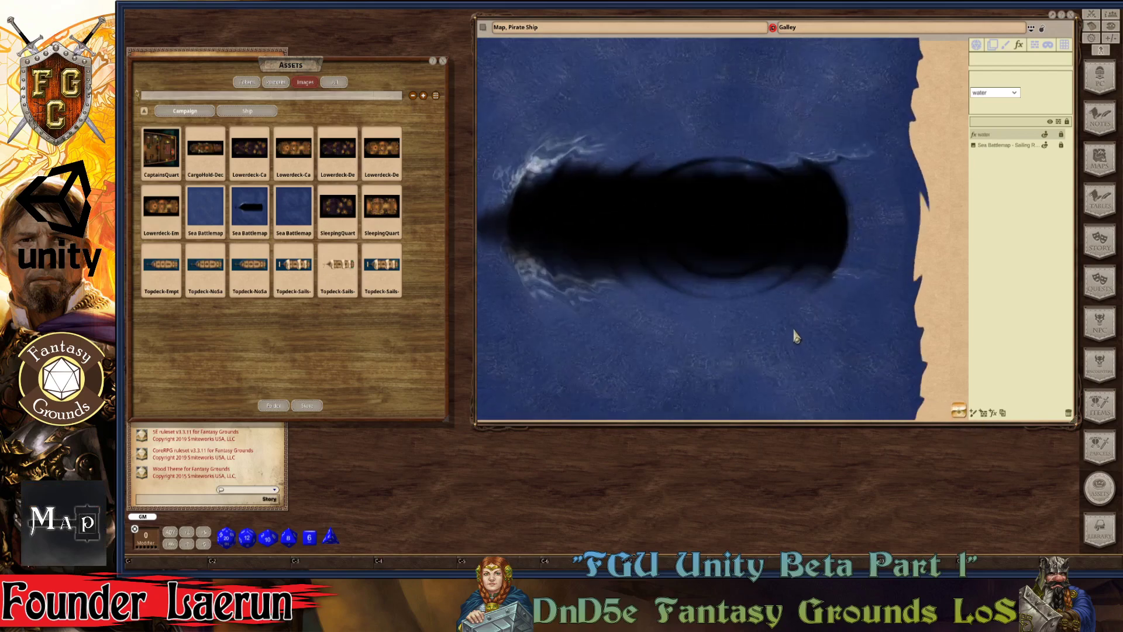
{"action": "scroll", "coordinate": [594, 341], "scroll_direction": "up", "scroll_amount": 2}
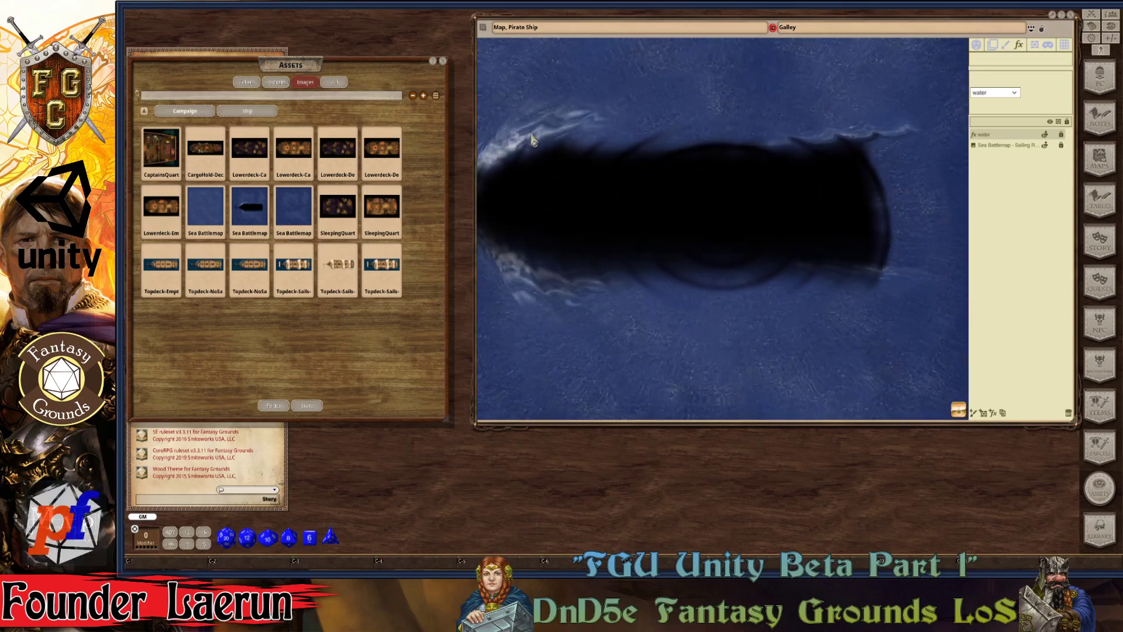